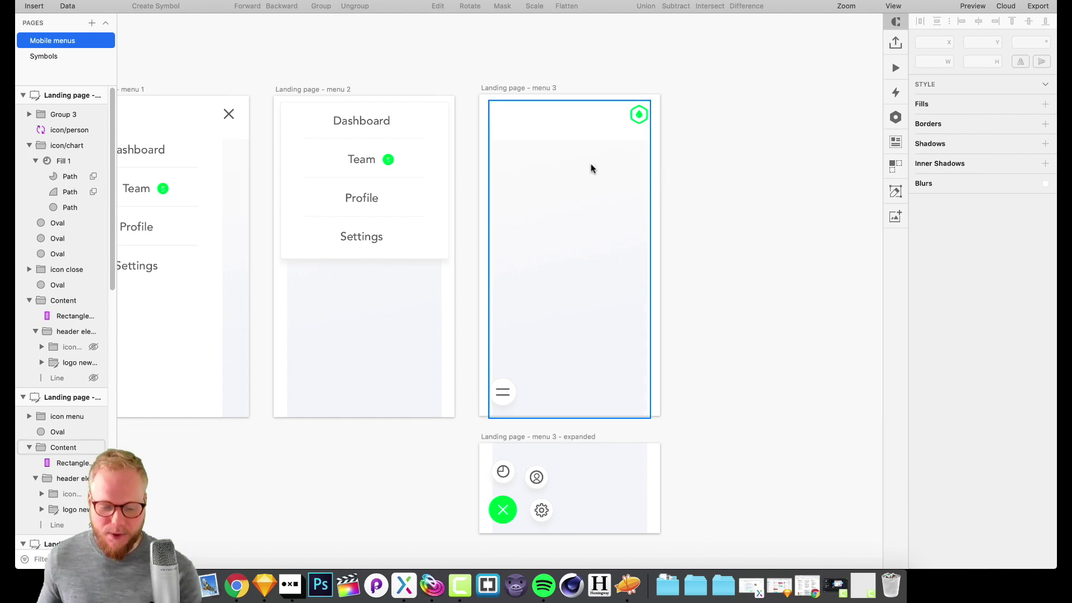
Move Noun Project beside the artboards and replace the arrows search with 'ux'
click(291, 584)
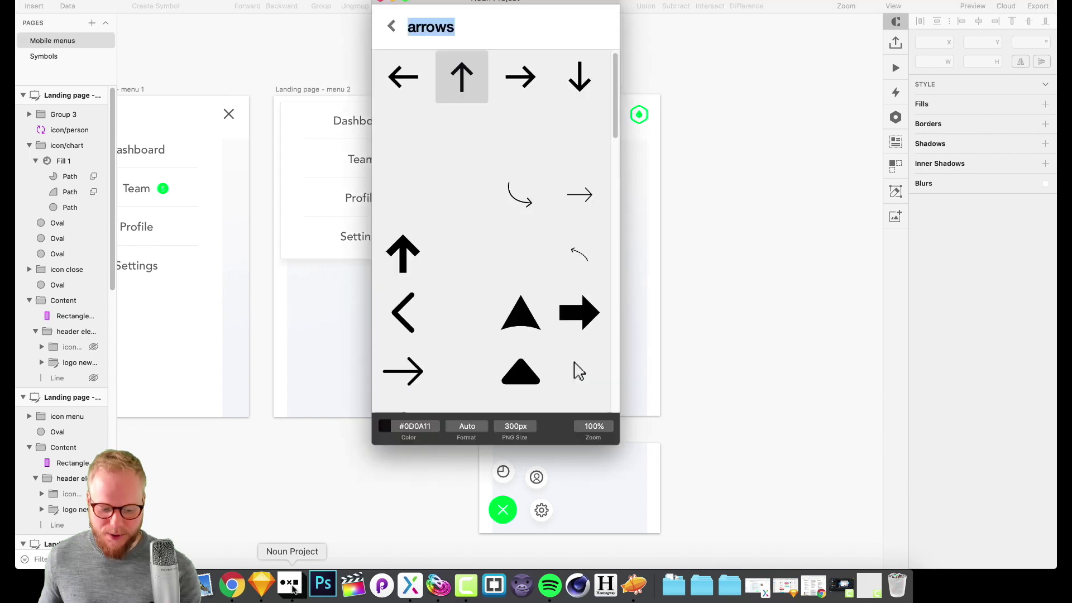
drag(553, 11, 830, 36)
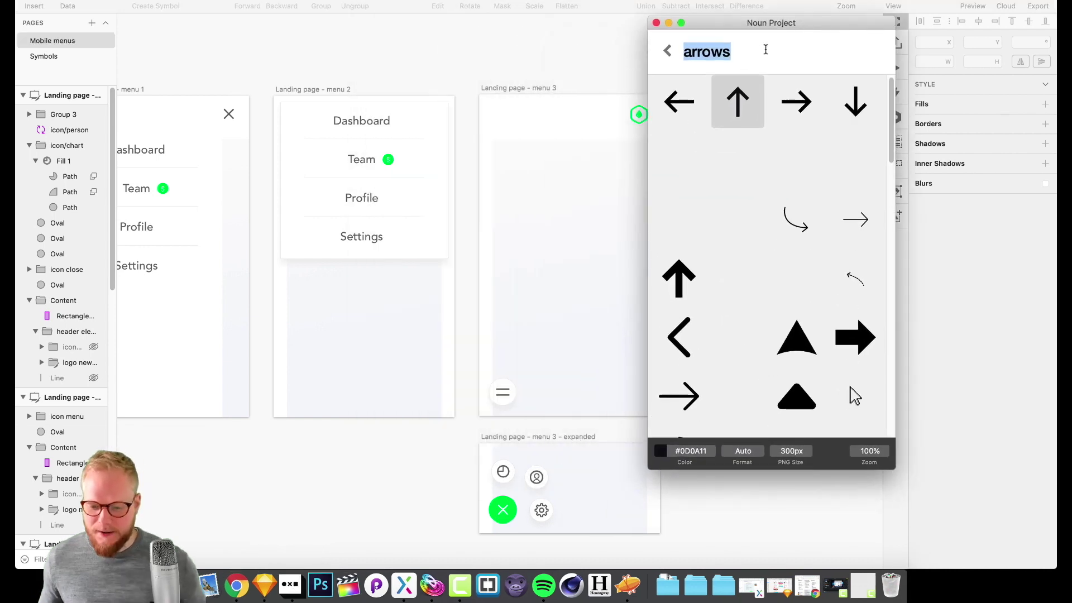
click(754, 51)
key(super+BackSpace)
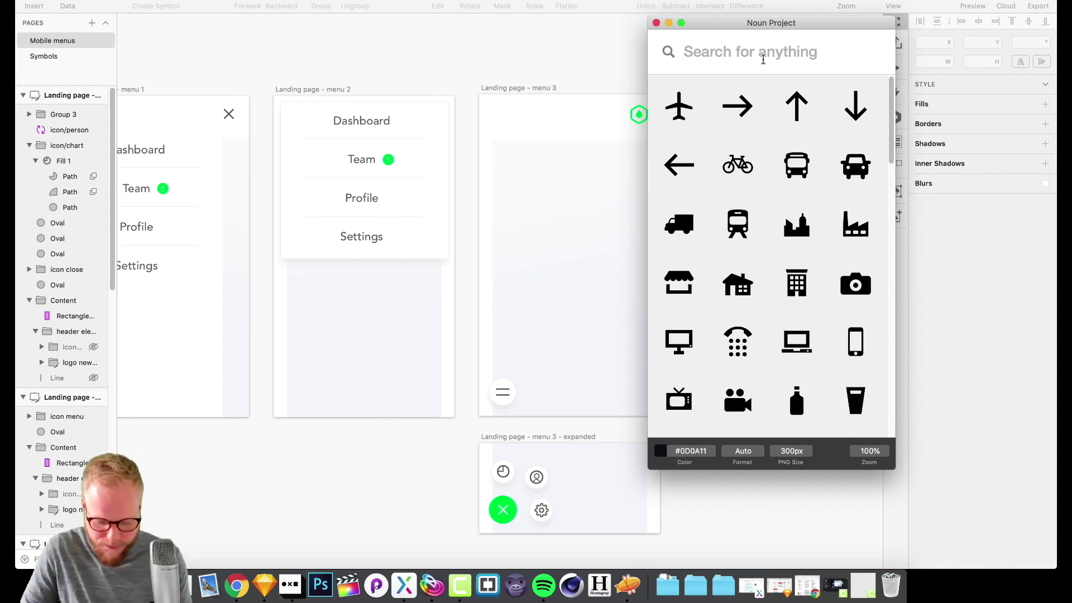
text(ux)
key(Return)
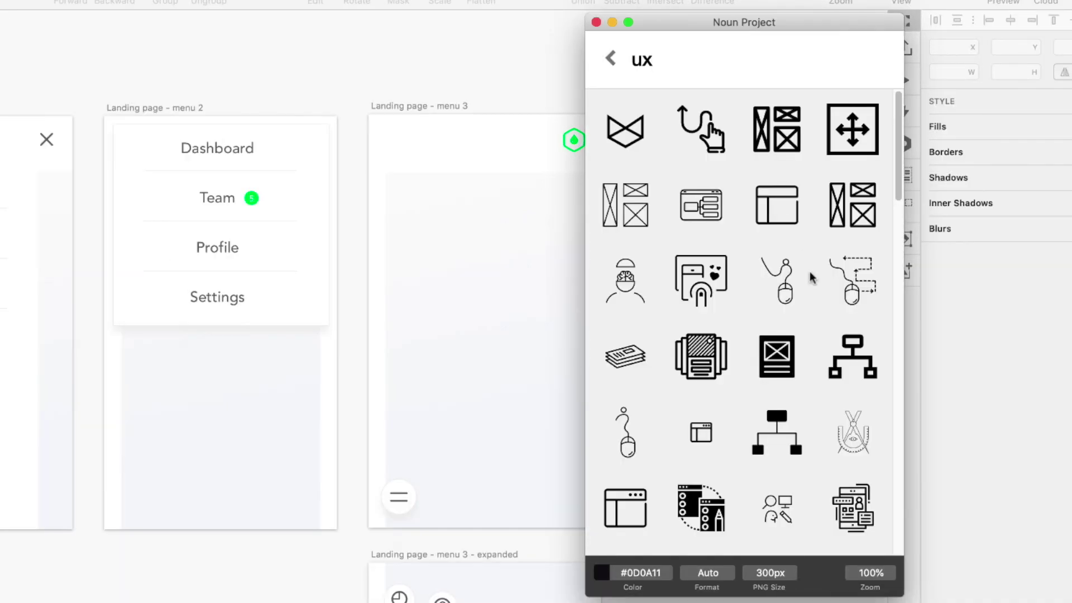
Browse the ux results, pick the phone-with-person icon, and scroll back to the top
scroll(811, 277, down, 15)
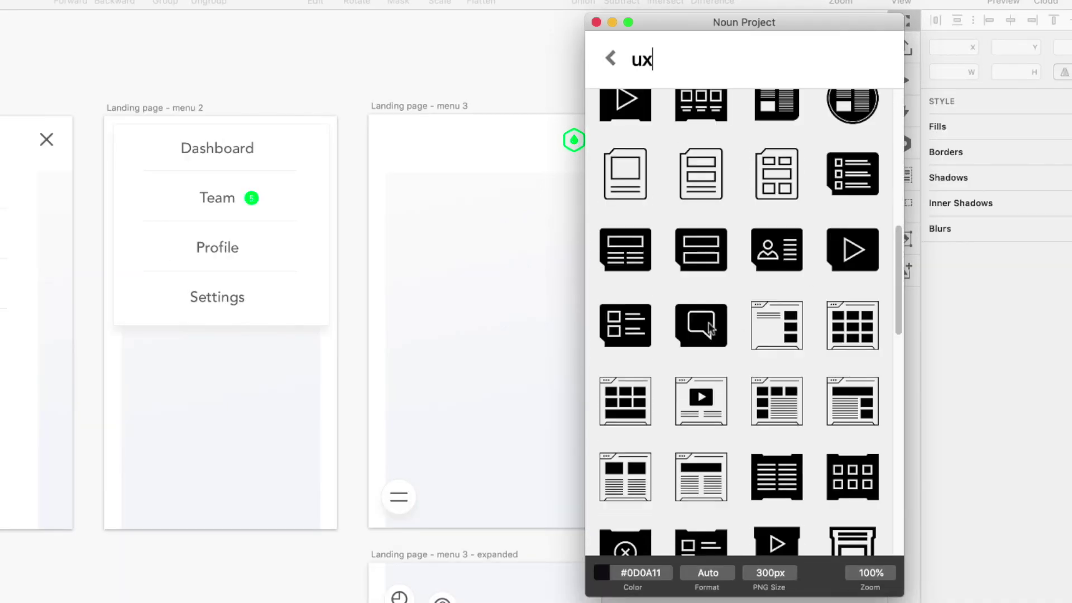
scroll(712, 327, down, 20)
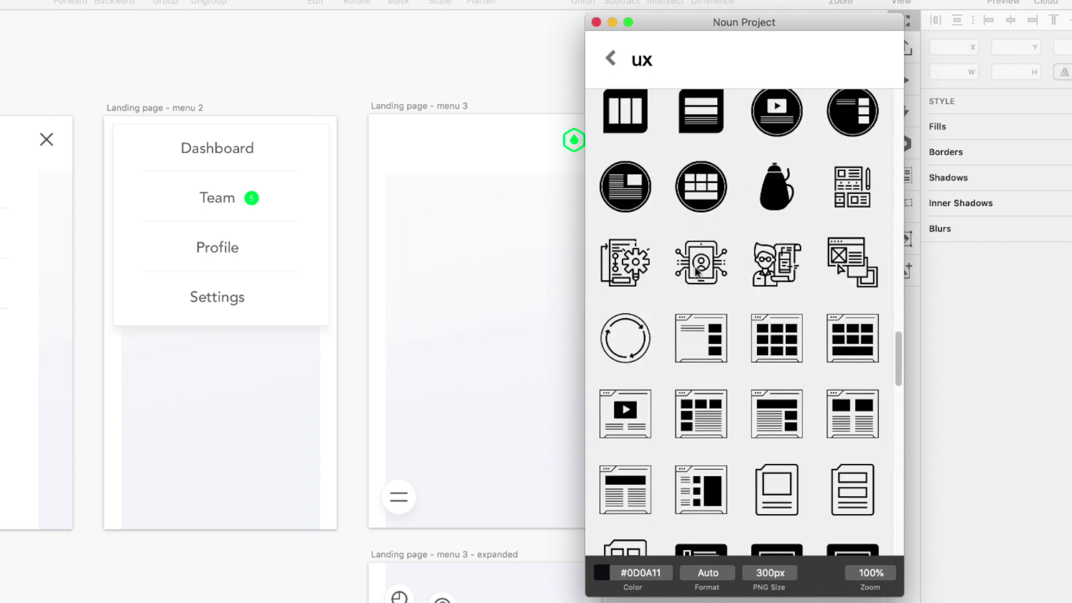
click(698, 269)
scroll(728, 358, up, 5)
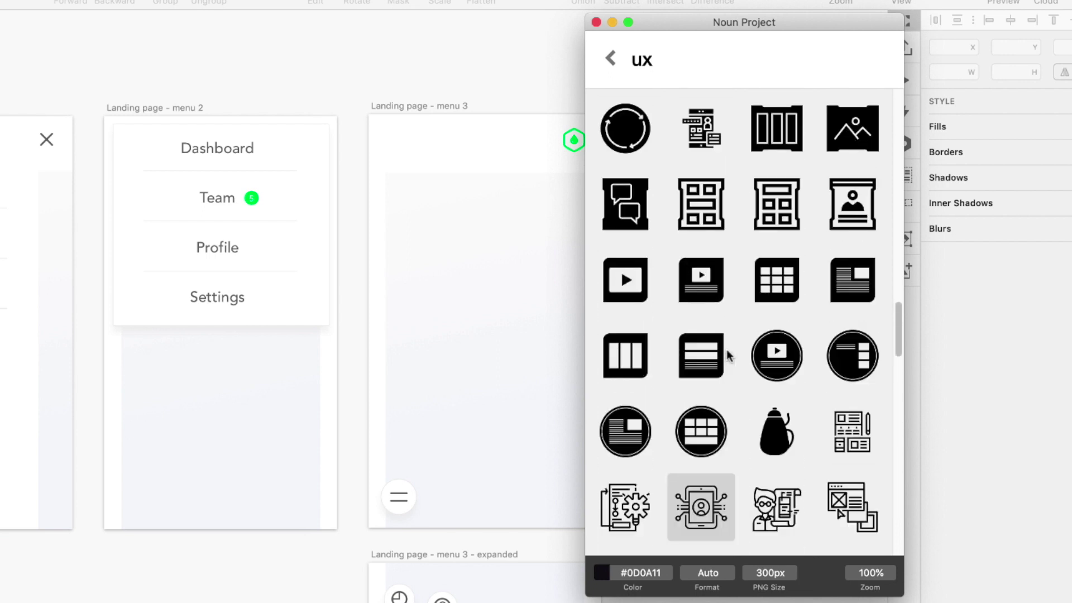
scroll(727, 357, up, 15)
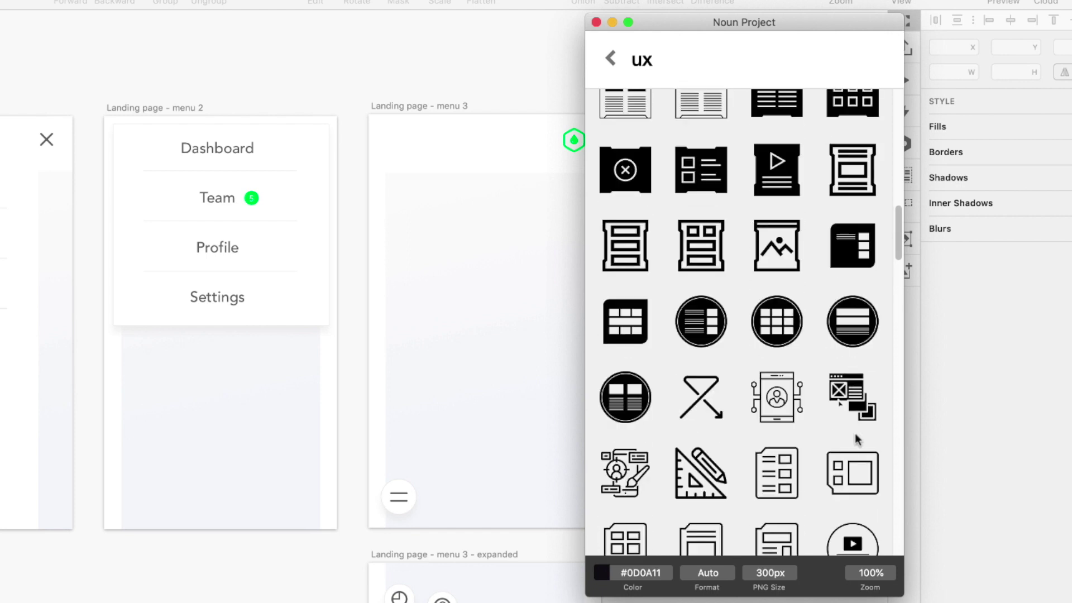
scroll(743, 251, up, 15)
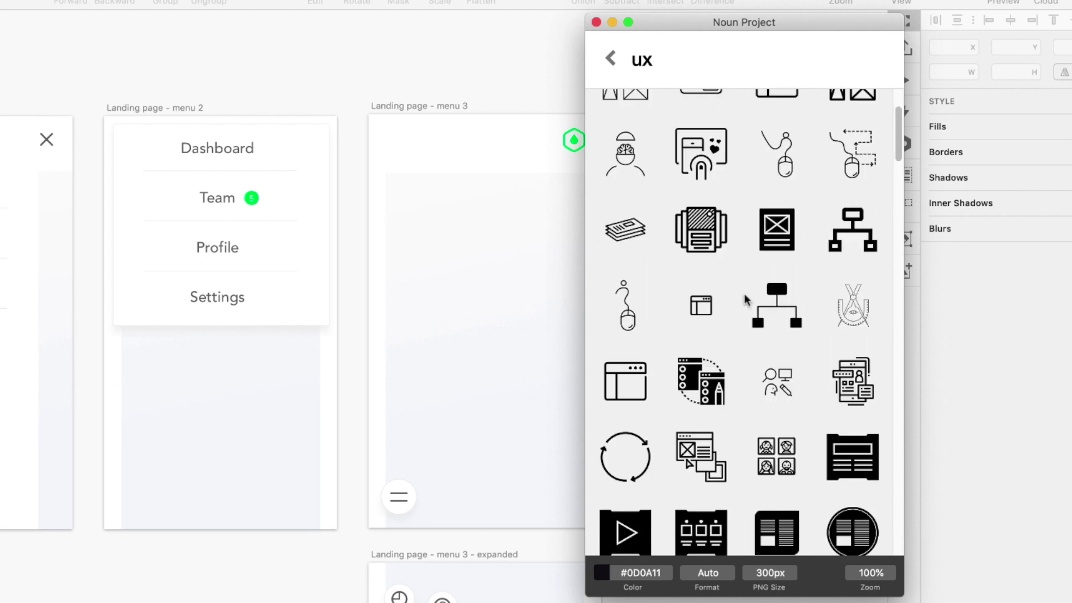
scroll(745, 300, up, 5)
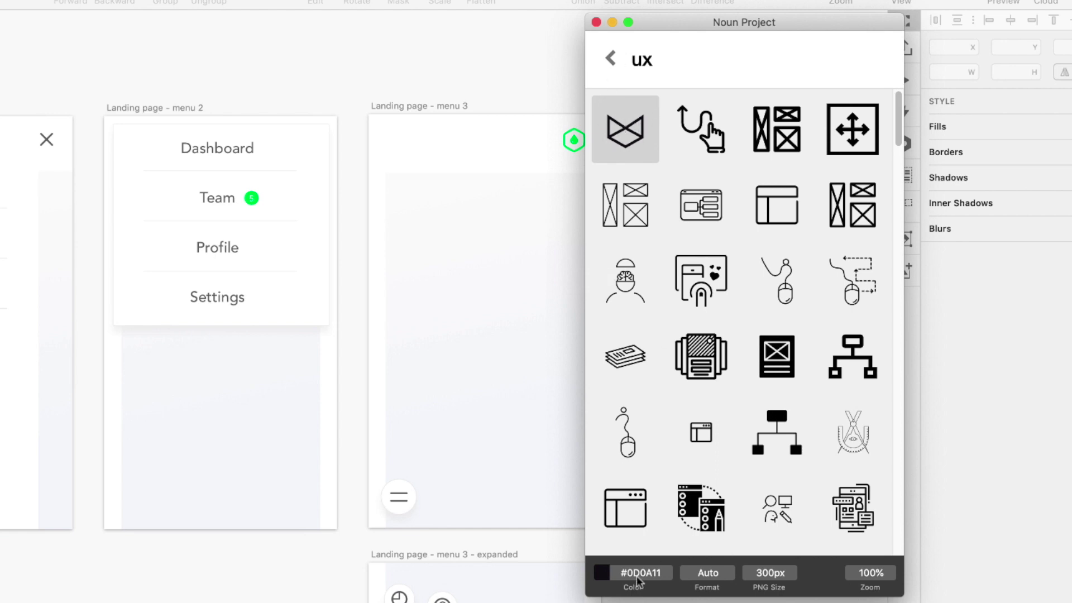
Set the icon colour to the design's green #00DD5F and the format to SVG
click(602, 573)
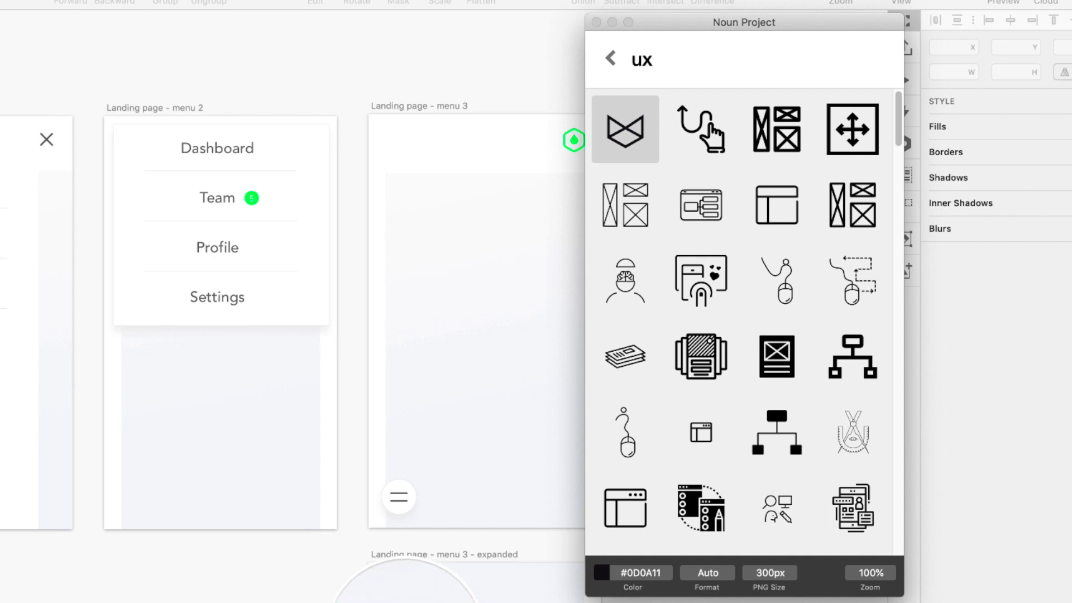
click(405, 594)
click(714, 572)
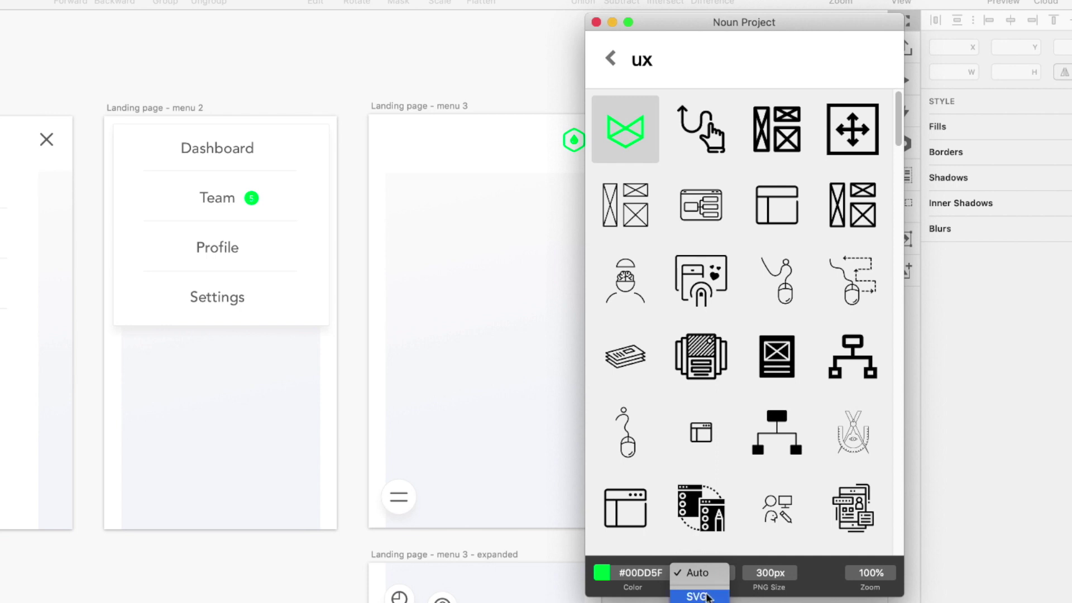
click(697, 597)
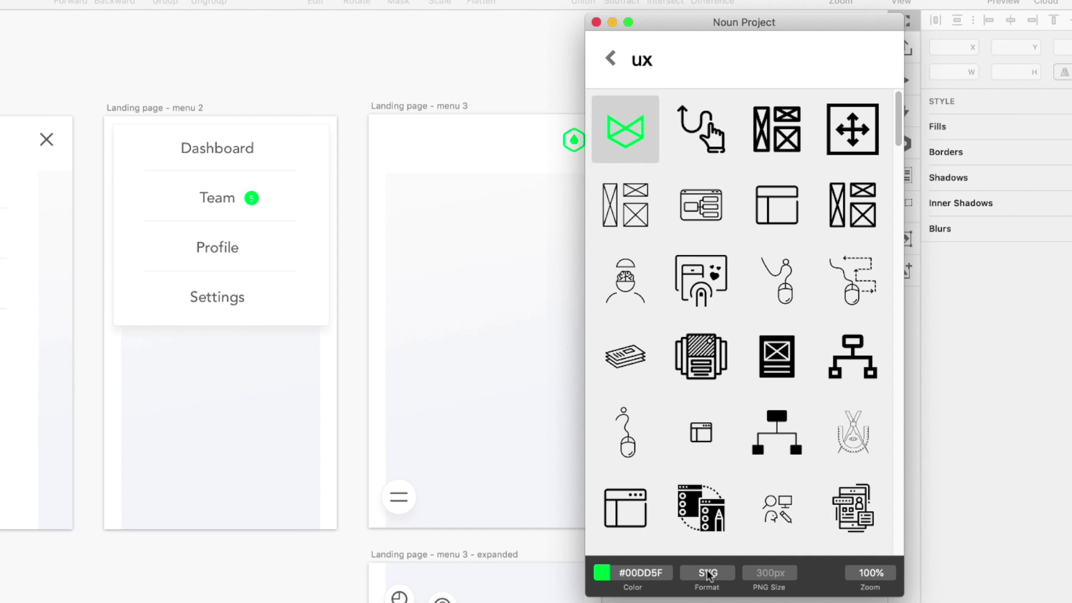
Zoom previews to 150%, widen the window, and drag the green ux icon onto menu 3
click(870, 573)
click(870, 586)
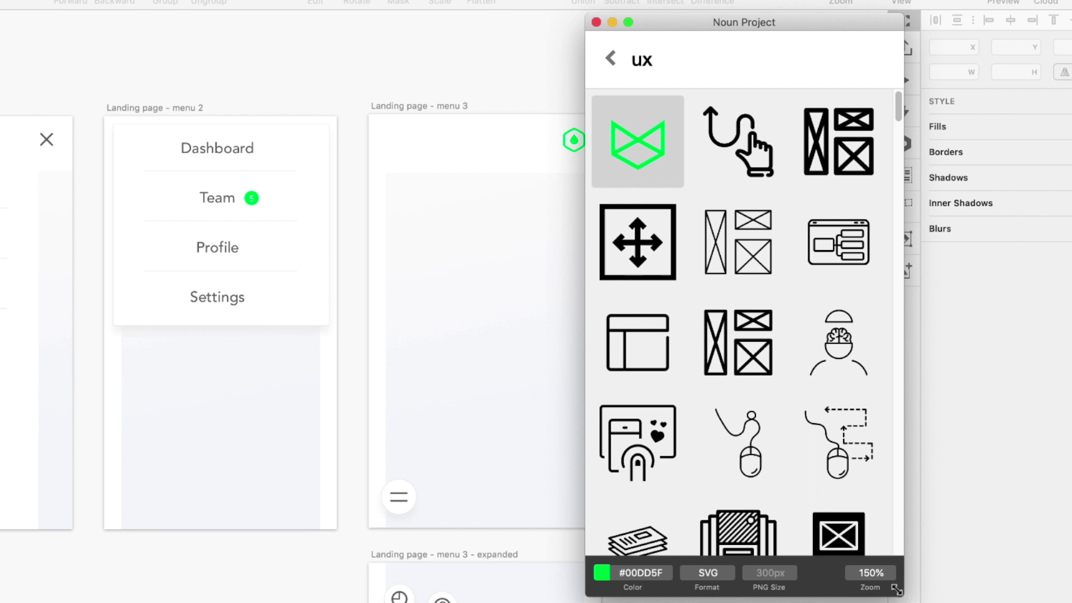
drag(902, 594, 990, 602)
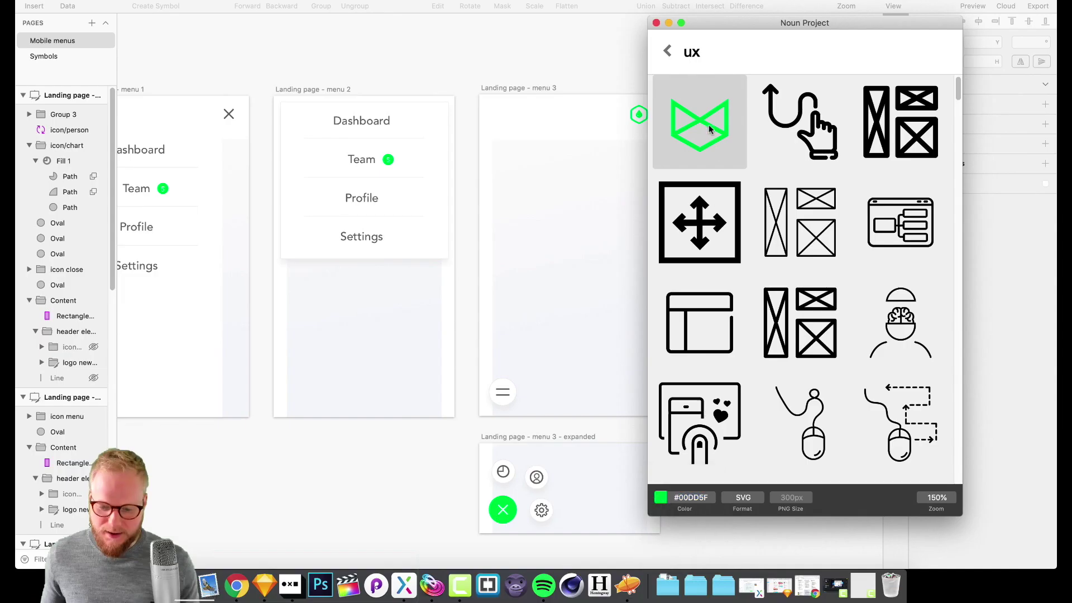
mouse_move(710, 129)
mouse_down()
mouse_move(621, 191)
mouse_move(591, 235)
mouse_up()
Resize the placed icon to 49×45 and set its Shape fill to near-black
click(601, 244)
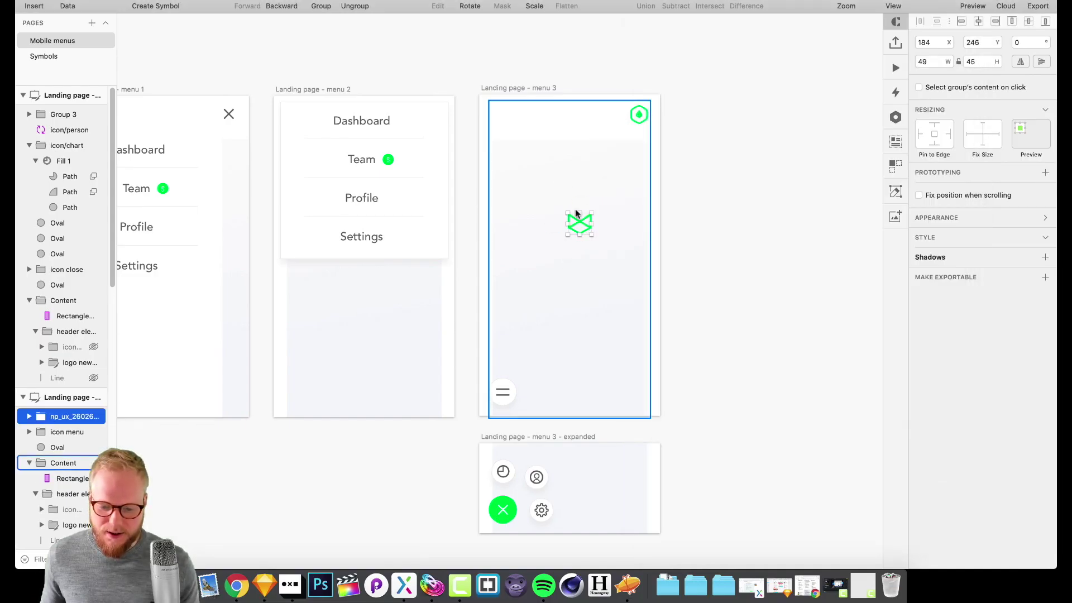
click(29, 416)
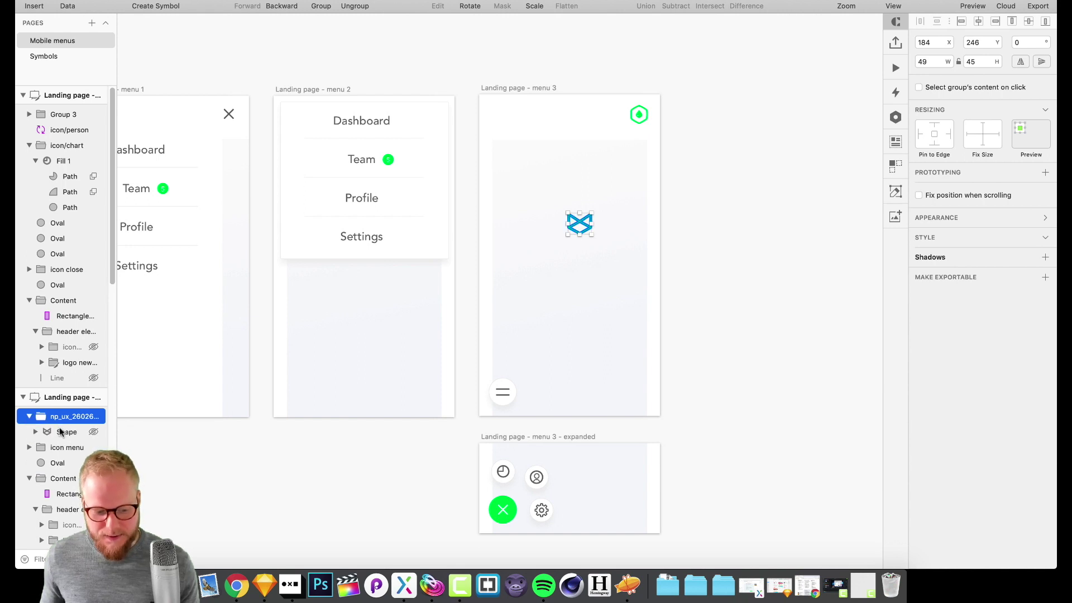
click(61, 431)
click(943, 247)
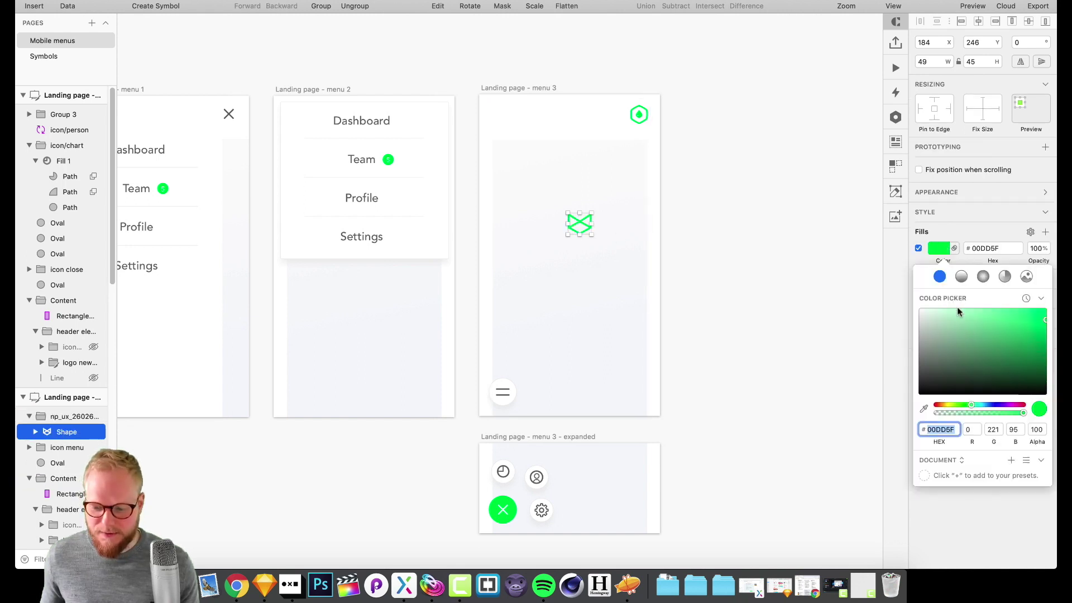
drag(958, 312, 939, 409)
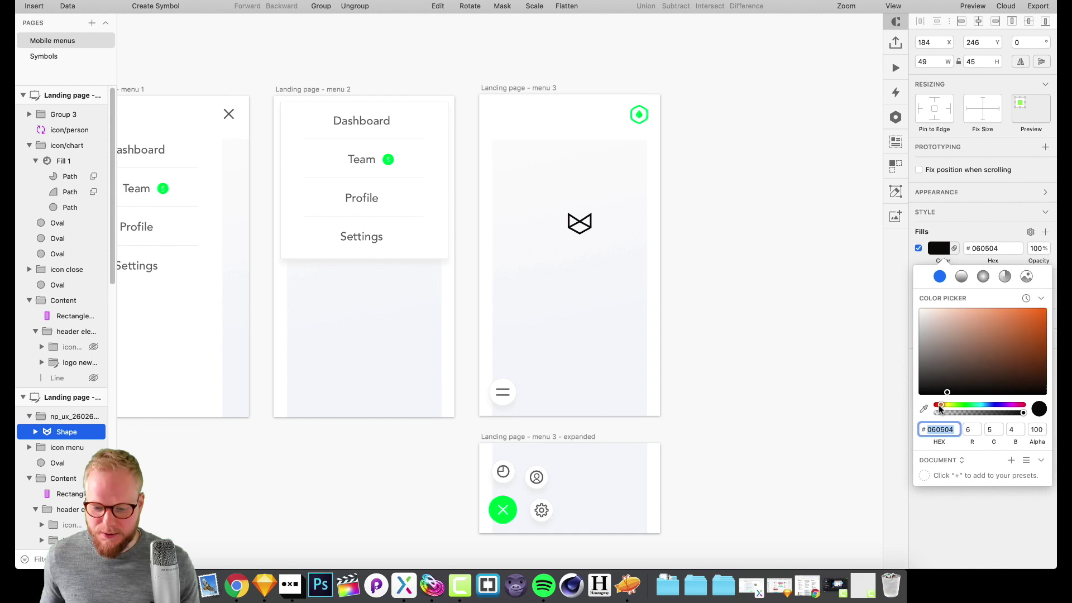
key(Escape)
Change the fox-diamond icon's fill from black to red #FF4909
click(581, 223)
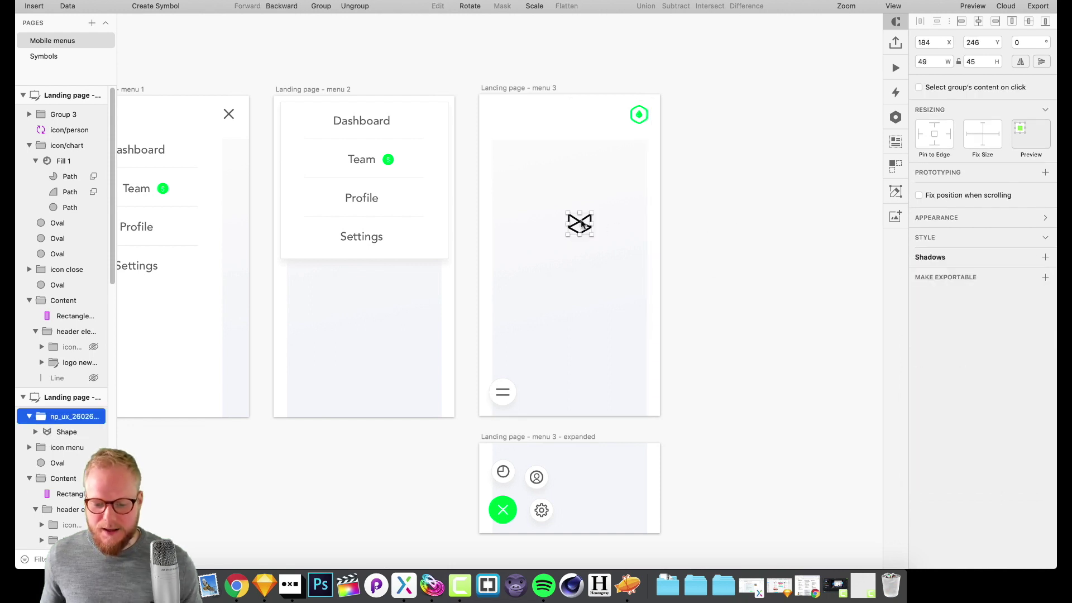
double_click(580, 223)
click(938, 246)
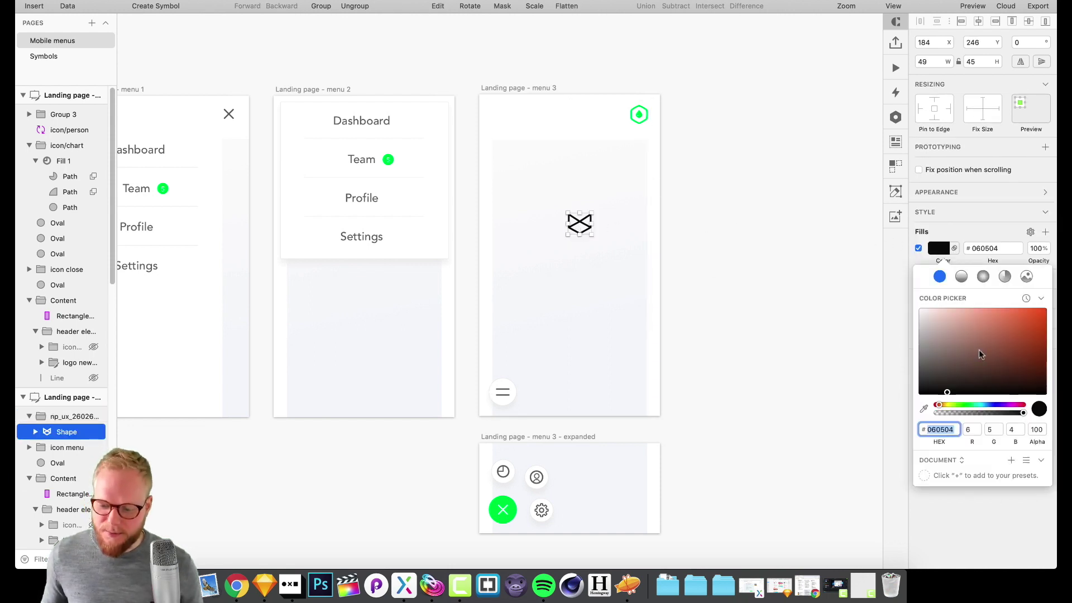
drag(979, 349, 1041, 307)
key(Escape)
Enlarge the red icon to 134×123 and centre it horizontally near the artboard top
click(594, 250)
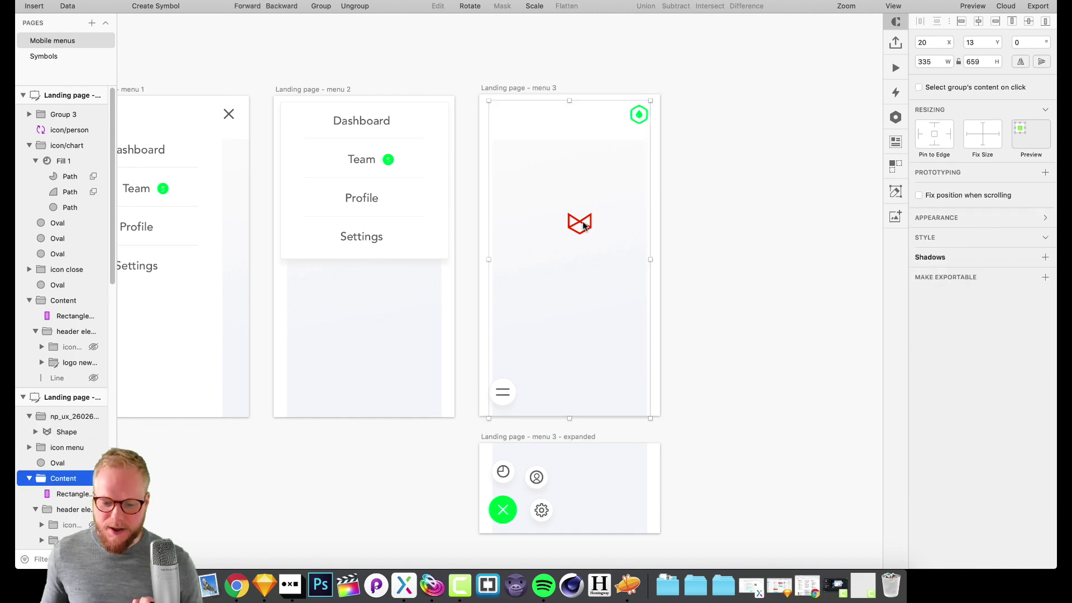
double_click(583, 225)
mouse_move(589, 231)
mouse_down()
mouse_move(642, 268)
mouse_move(578, 212)
mouse_up()
key(super+z)
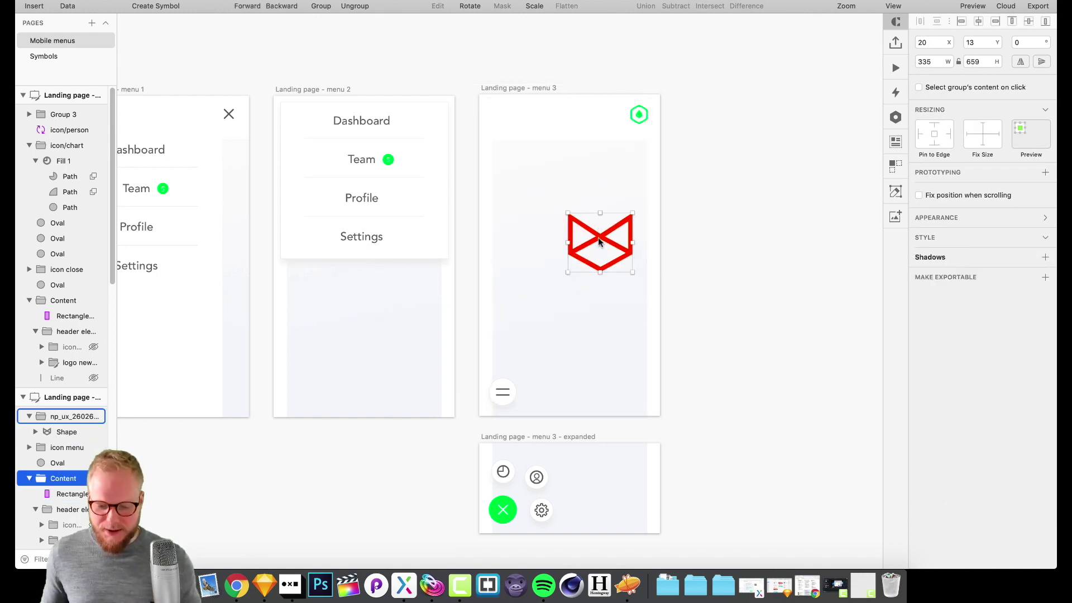
click(578, 212)
key(shift+Left)
key(shift+Left)
key(shift+Left)
key(shift+Left)
key(shift+Left)
key(shift+Up)
key(shift+Up)
key(shift+Up)
key(shift+Up)
key(shift+Up)
drag(580, 213, 575, 212)
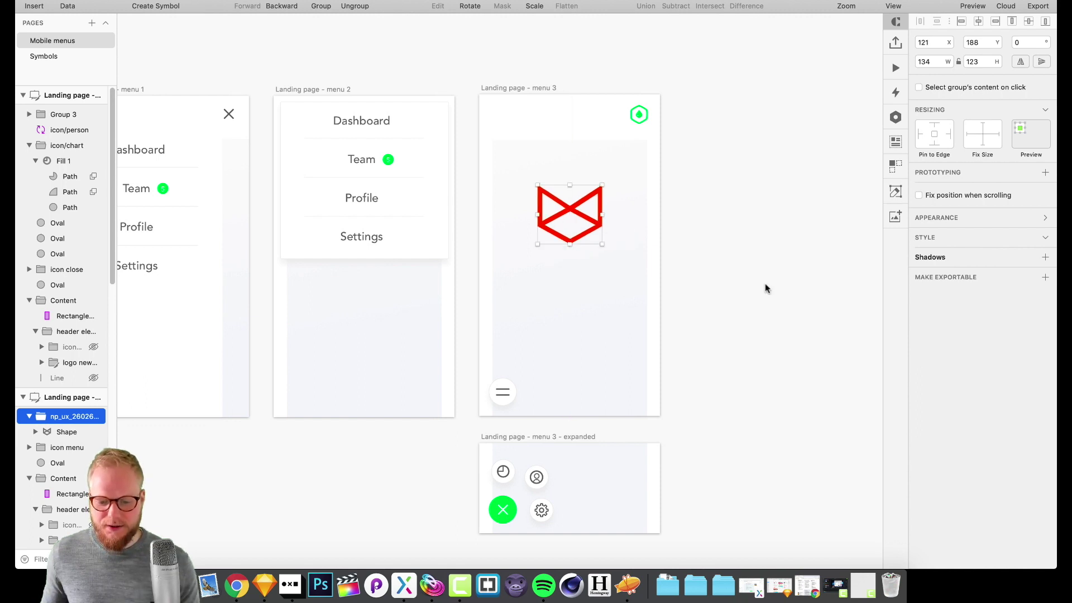
click(765, 283)
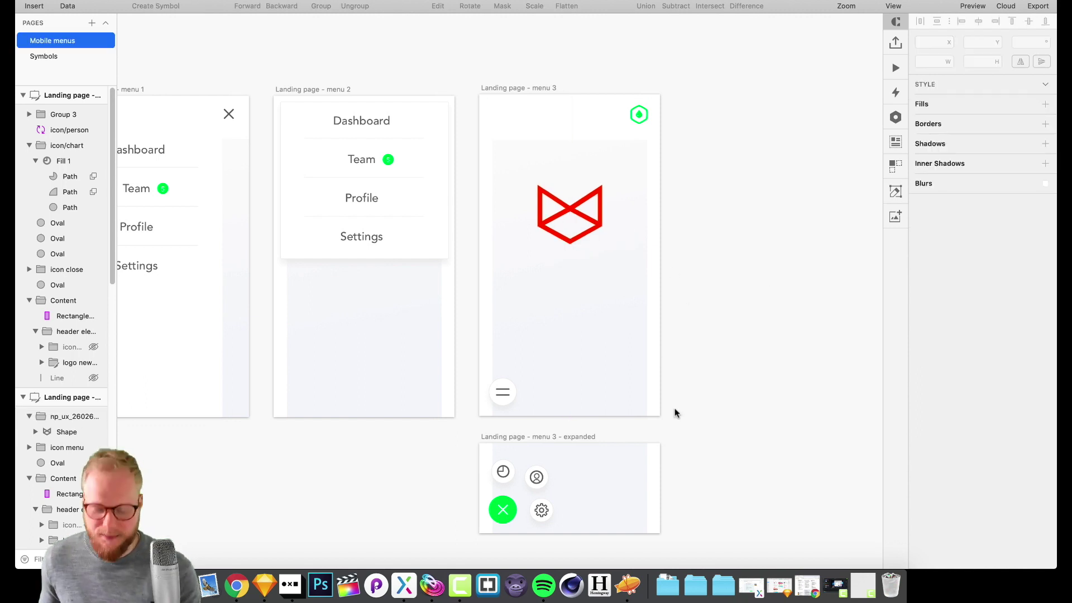
Search Noun Project for 'design thinking' icons
click(290, 585)
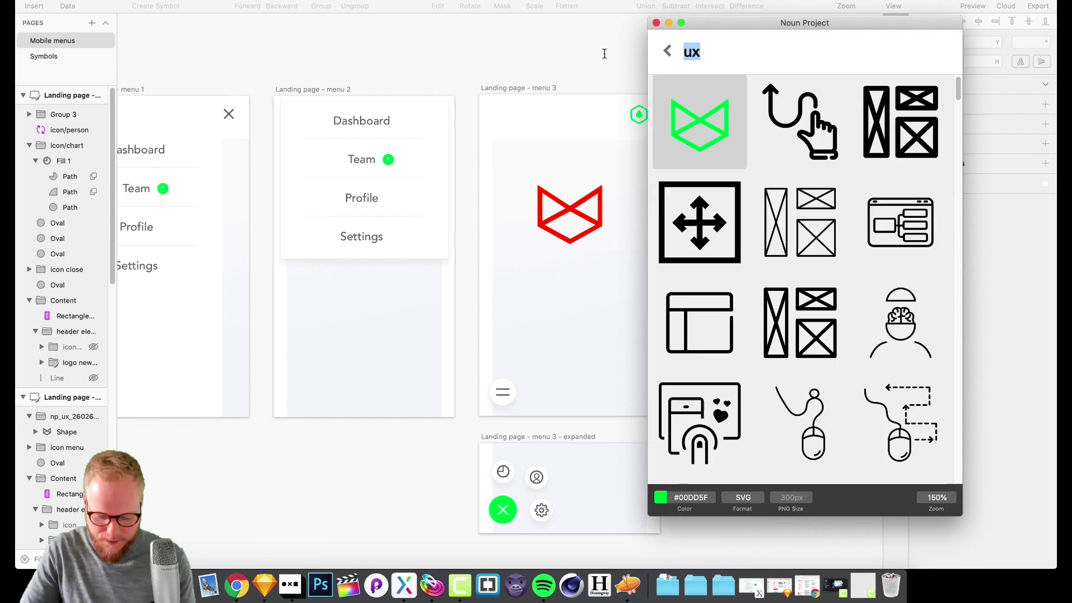
text(design)
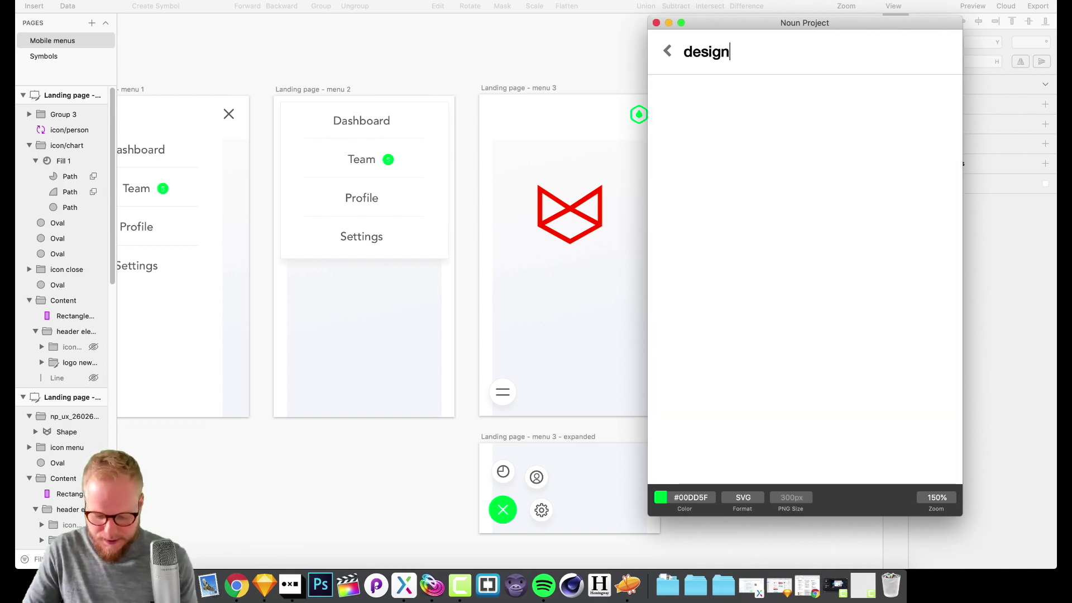
text( thinking)
key(Return)
Place the green double-diamond icon on menu 3 below the red icon, then minimise Sketch
drag(802, 318, 677, 358)
drag(638, 327, 601, 304)
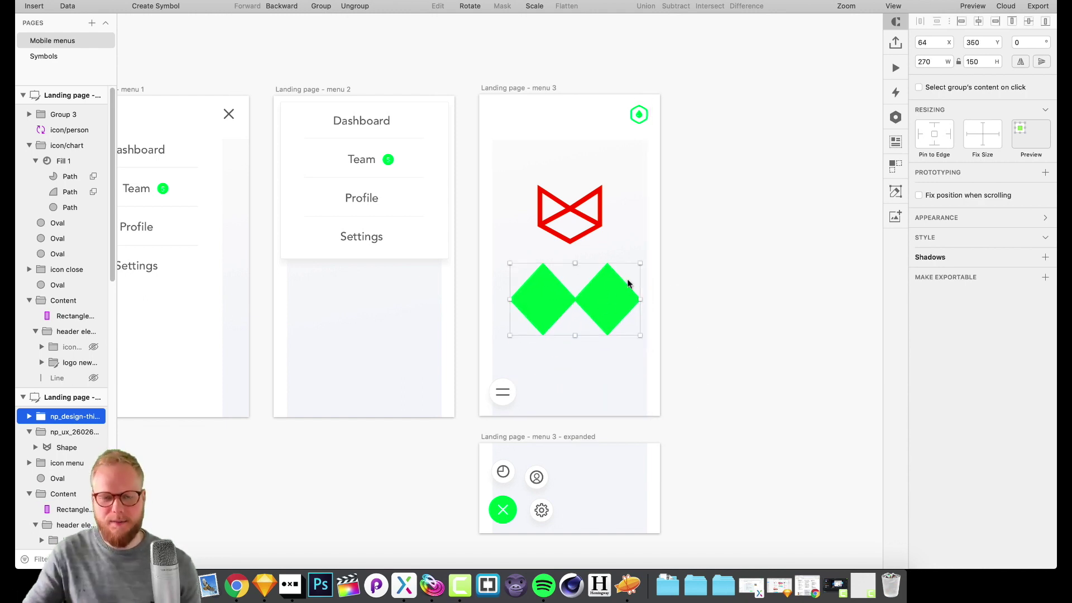
key(super+m)
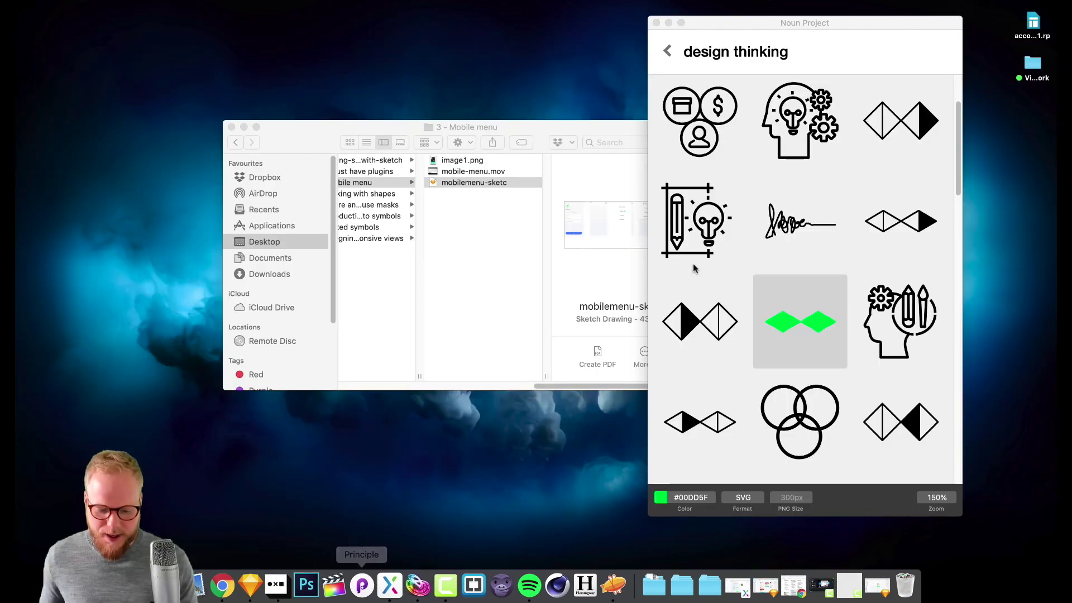
Close the Finder window and save the signature icon to the desktop
click(536, 126)
drag(548, 125, 462, 167)
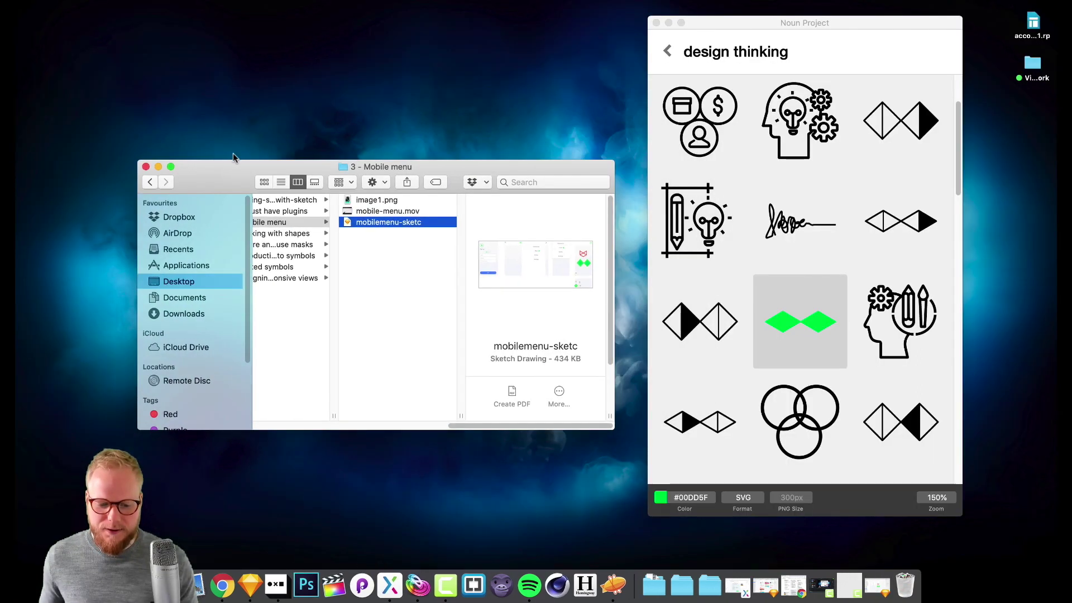
click(146, 169)
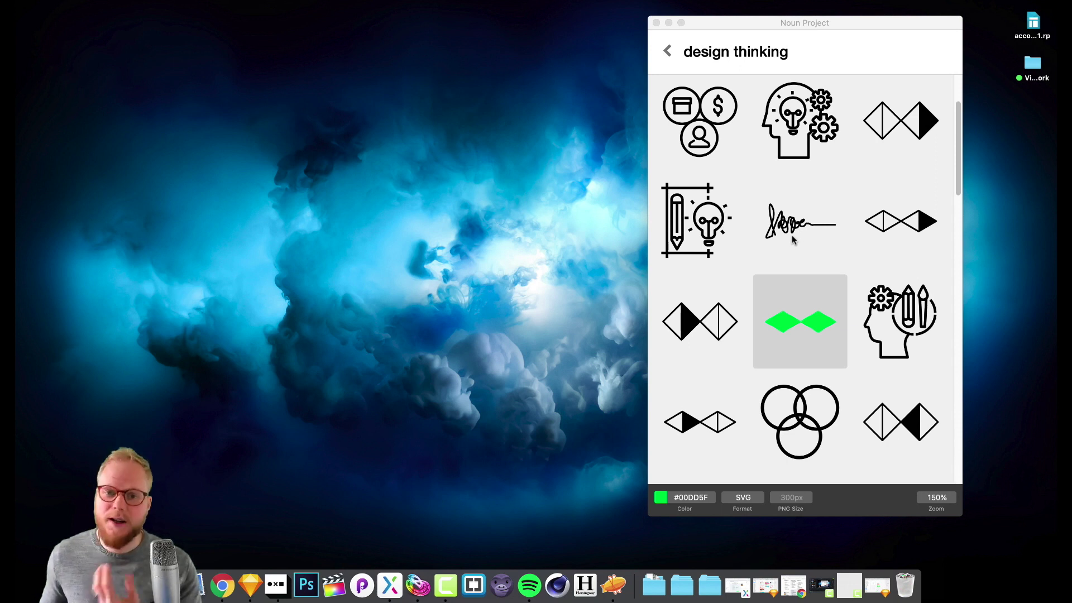
click(807, 226)
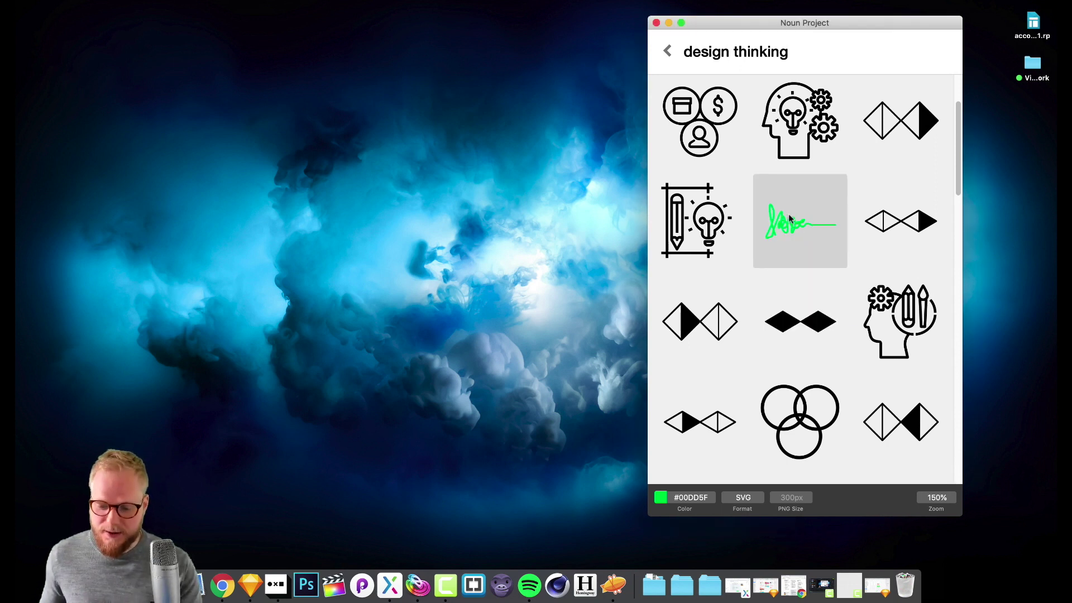
mouse_move(790, 219)
mouse_down()
mouse_move(626, 233)
mouse_move(485, 168)
mouse_move(486, 186)
mouse_up()
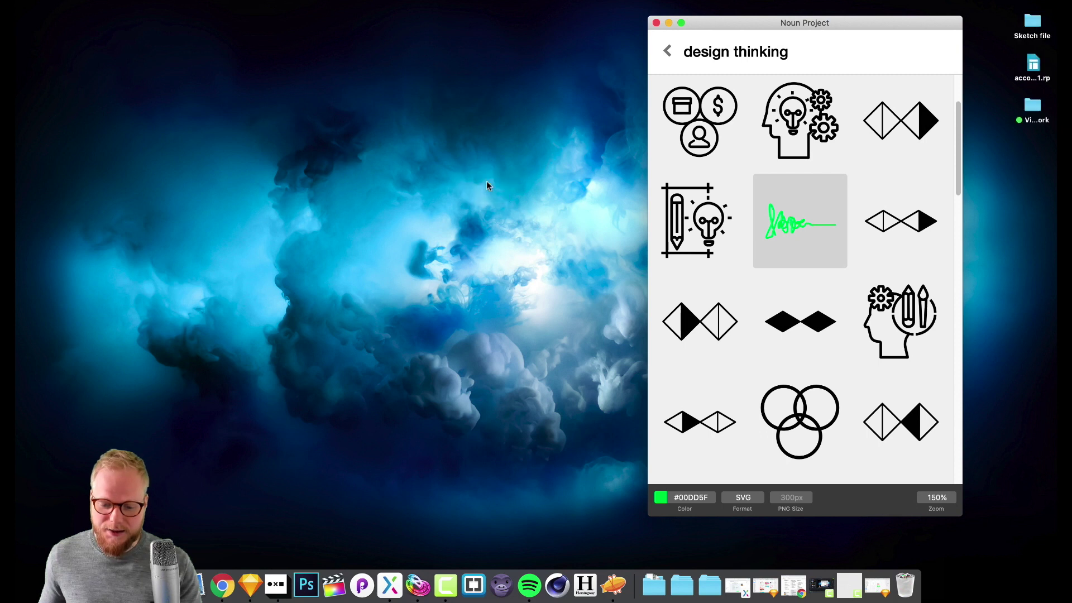
click(1036, 1)
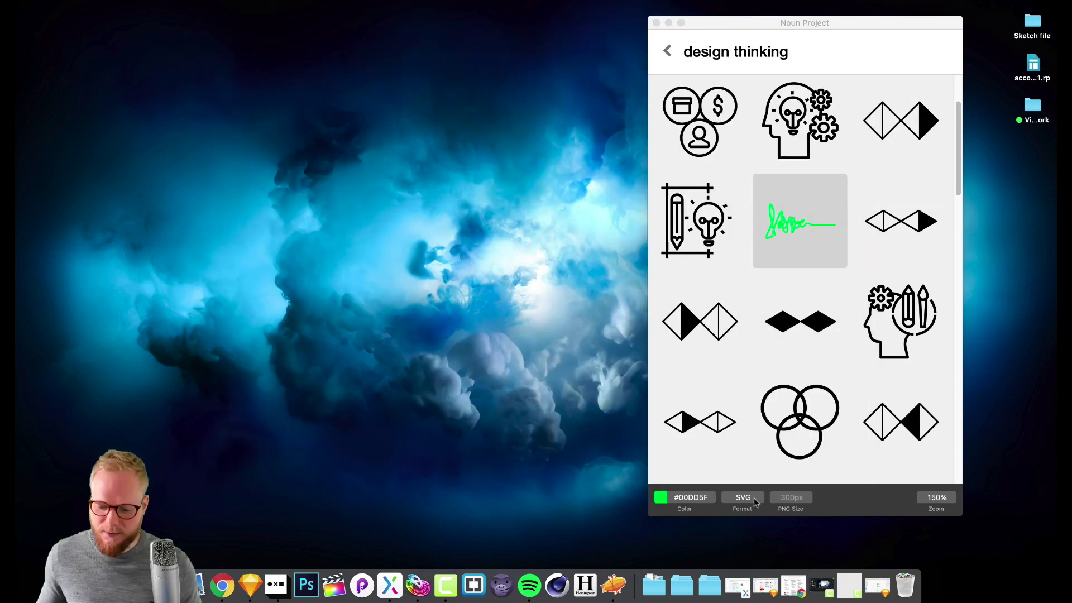
Switch the download format to PNG, save the head-with-gears icon to the desktop, and preview it
click(755, 500)
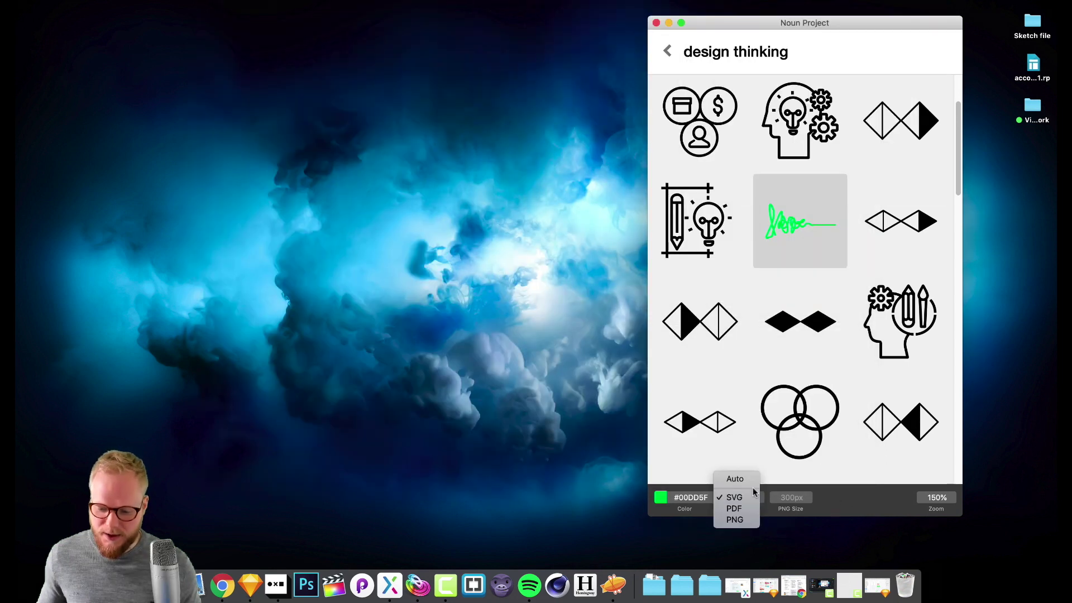
click(754, 520)
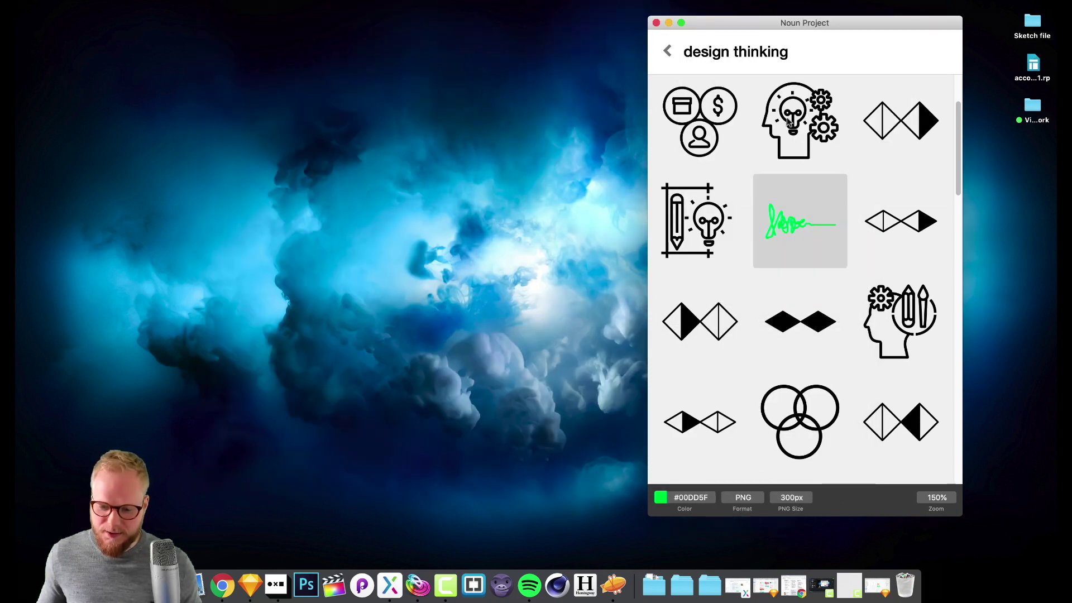
drag(799, 114, 443, 210)
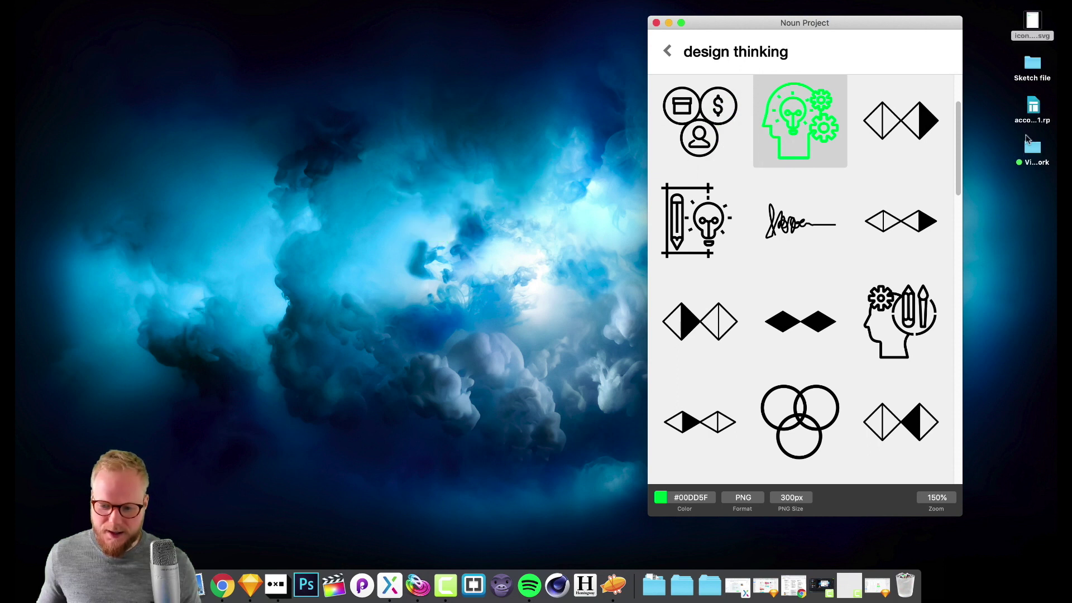
key(space)
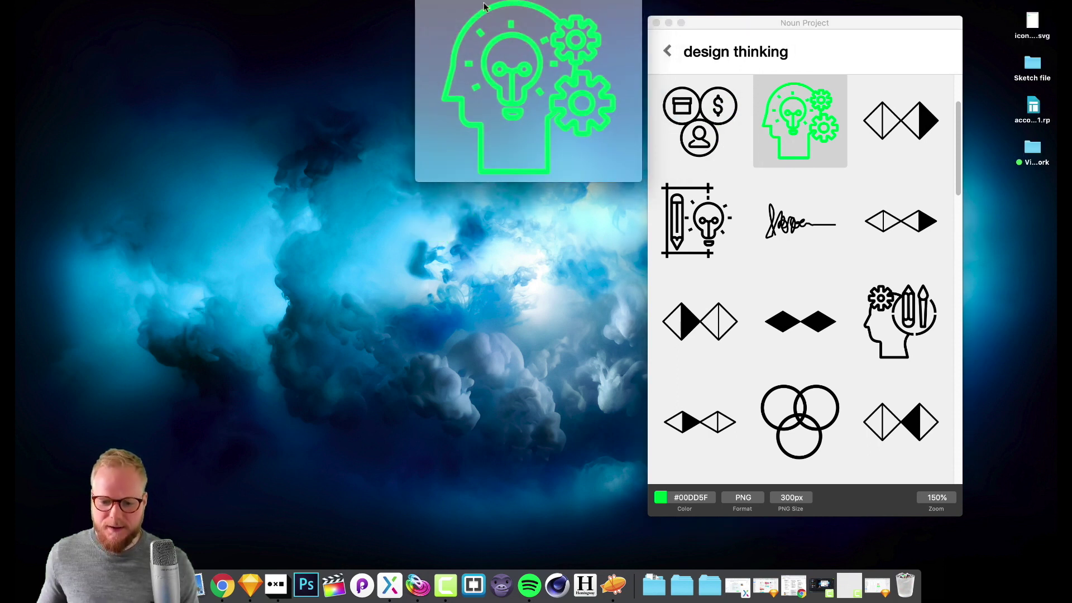
key(space)
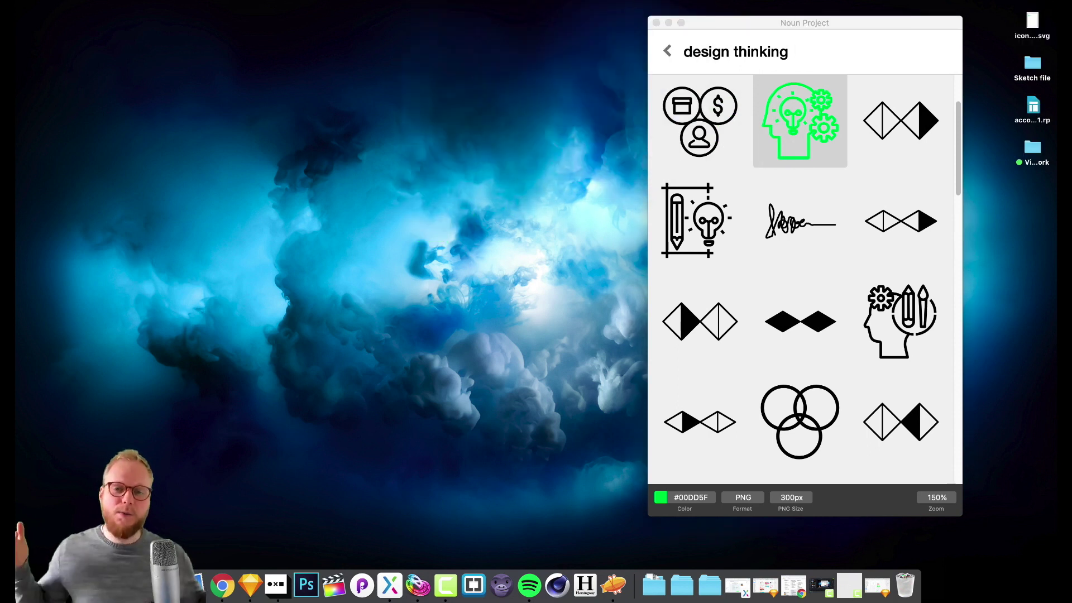